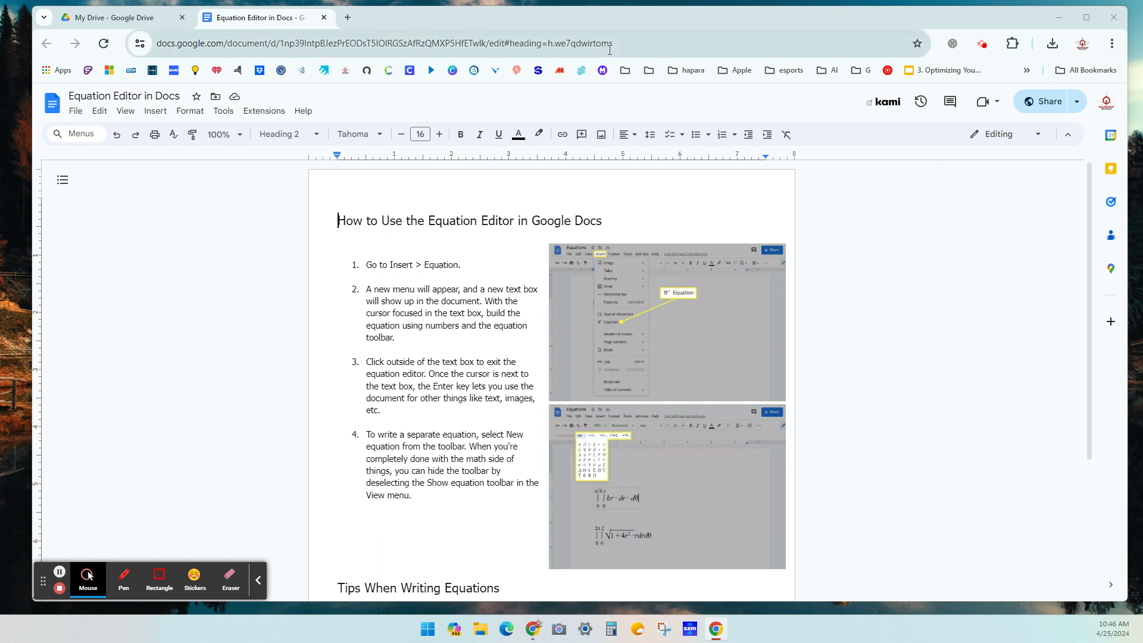
Step: Replace the document URL ending with export?format=pdf to download it as a PDF
drag(619, 45, 490, 45)
text(e)
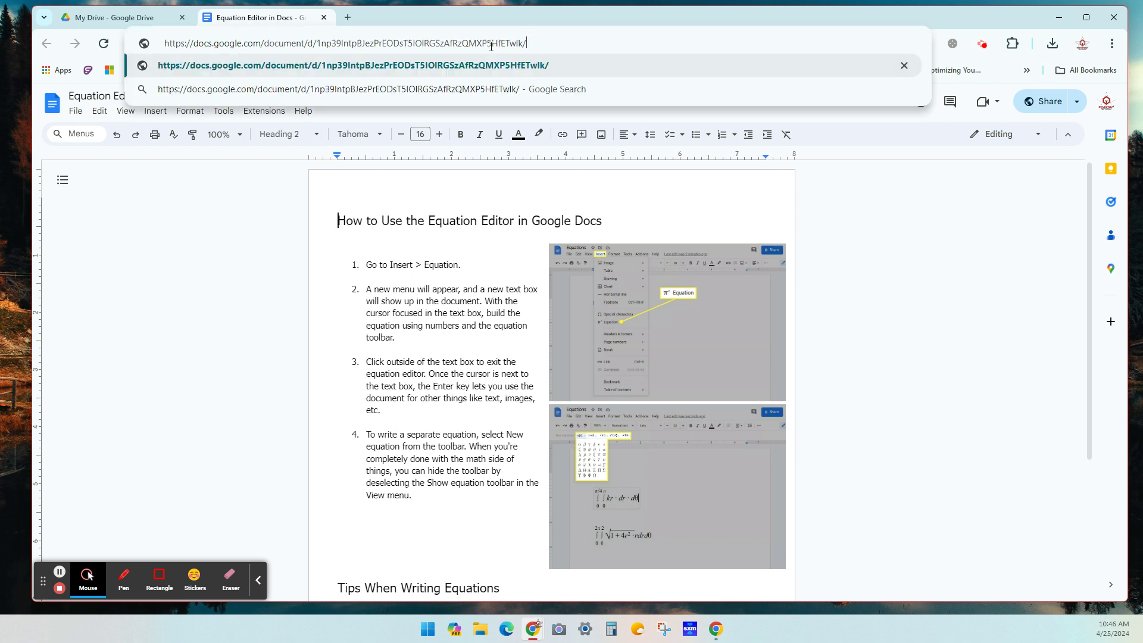
text(xport)
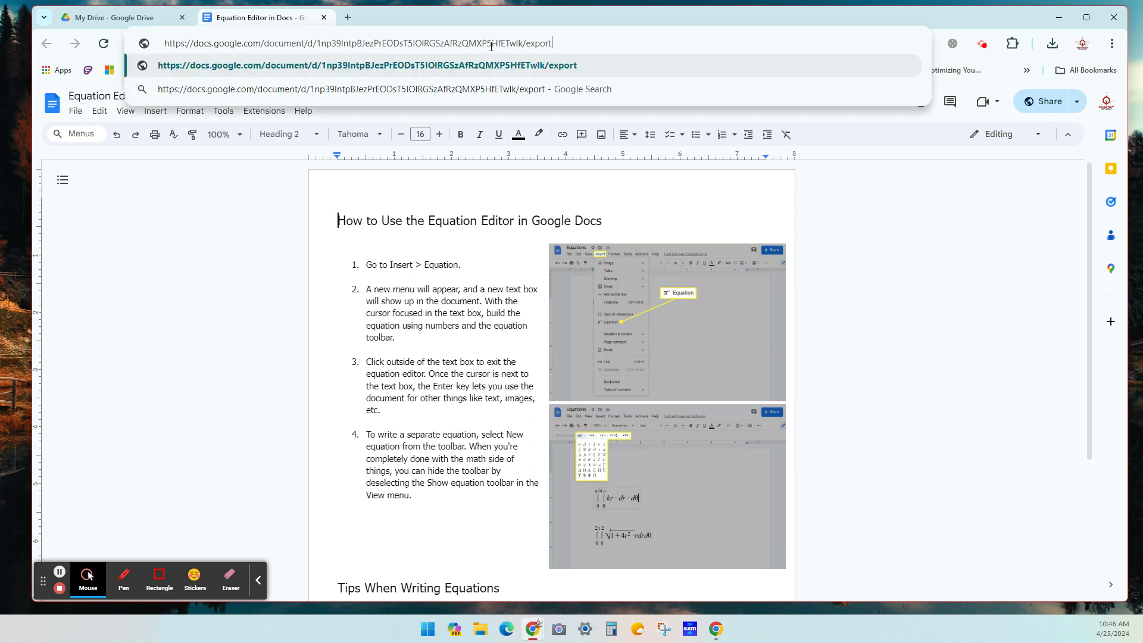
text(?fo)
text(rmat=pd)
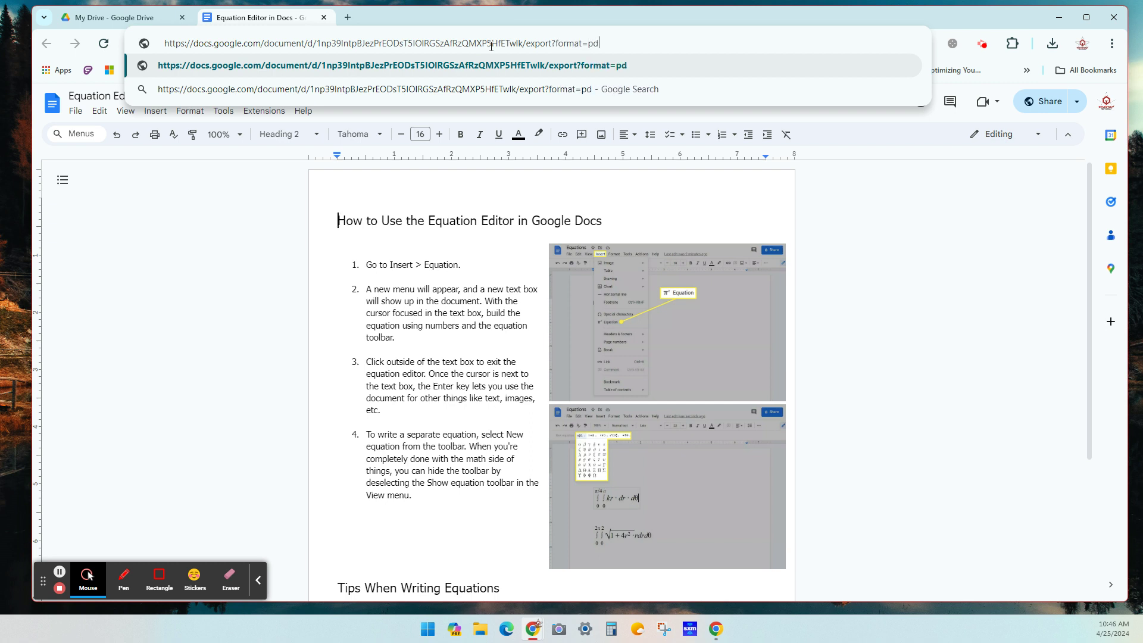
text(f)
key(Return)
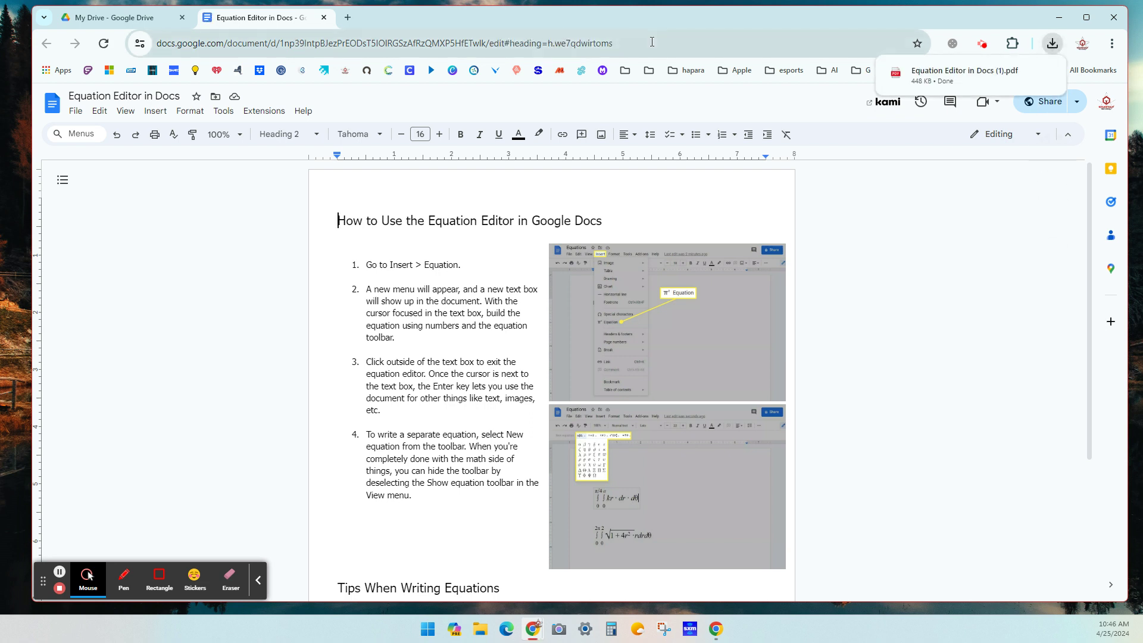
mouse_move(956, 75)
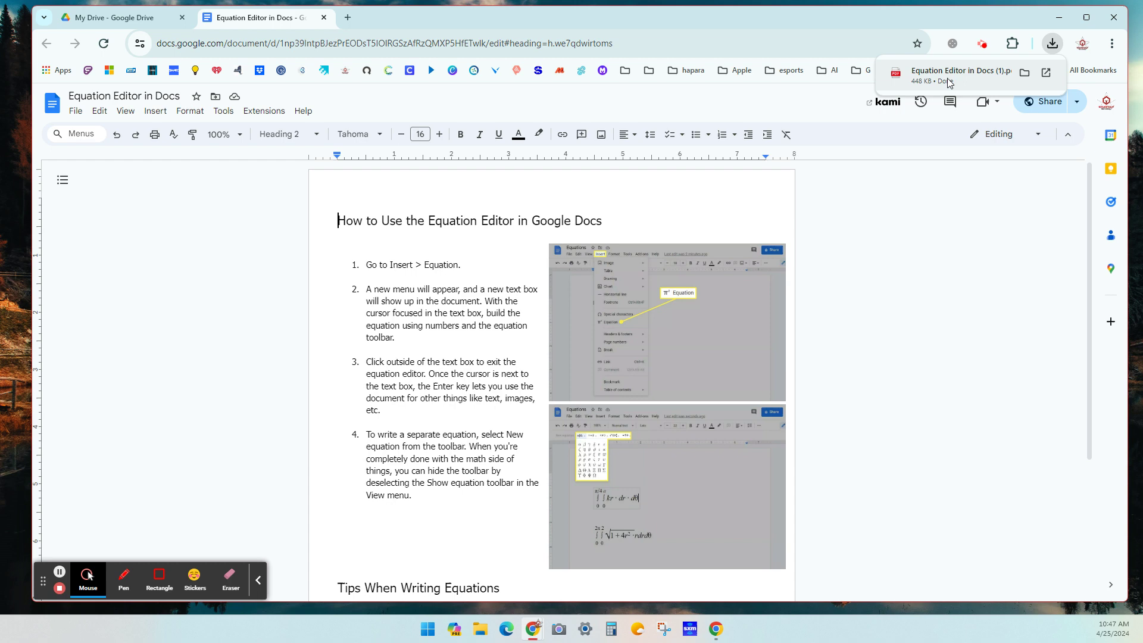
Step: Open the downloaded Equation Editor in Docs PDF from Chrome's download bubble
click(948, 77)
scroll(947, 248, down, 2)
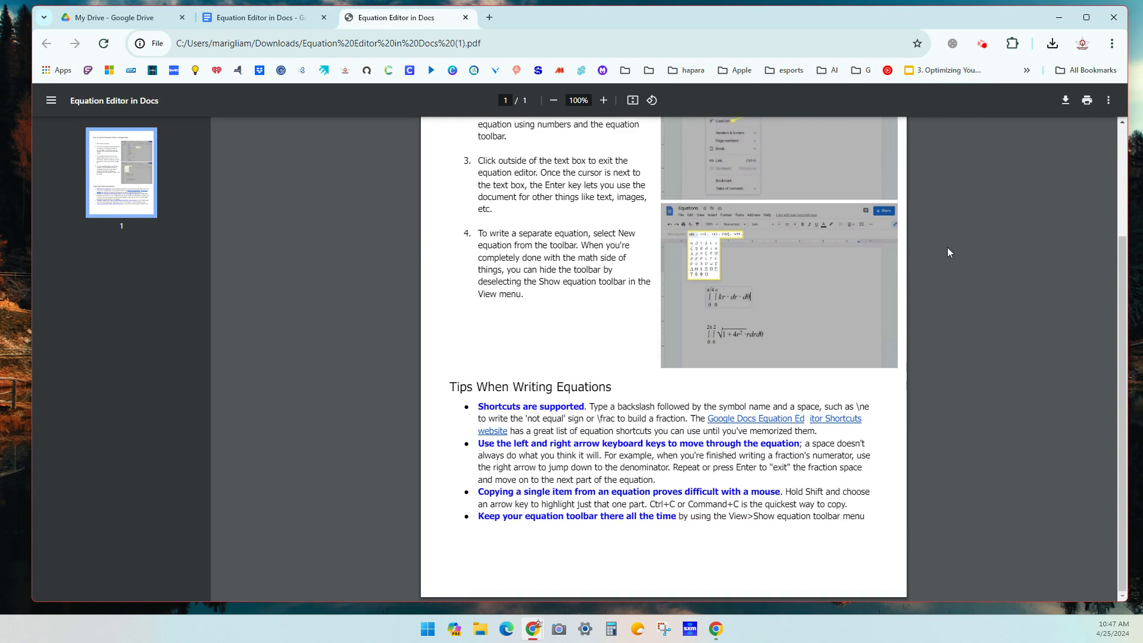
scroll(947, 248, up, 2)
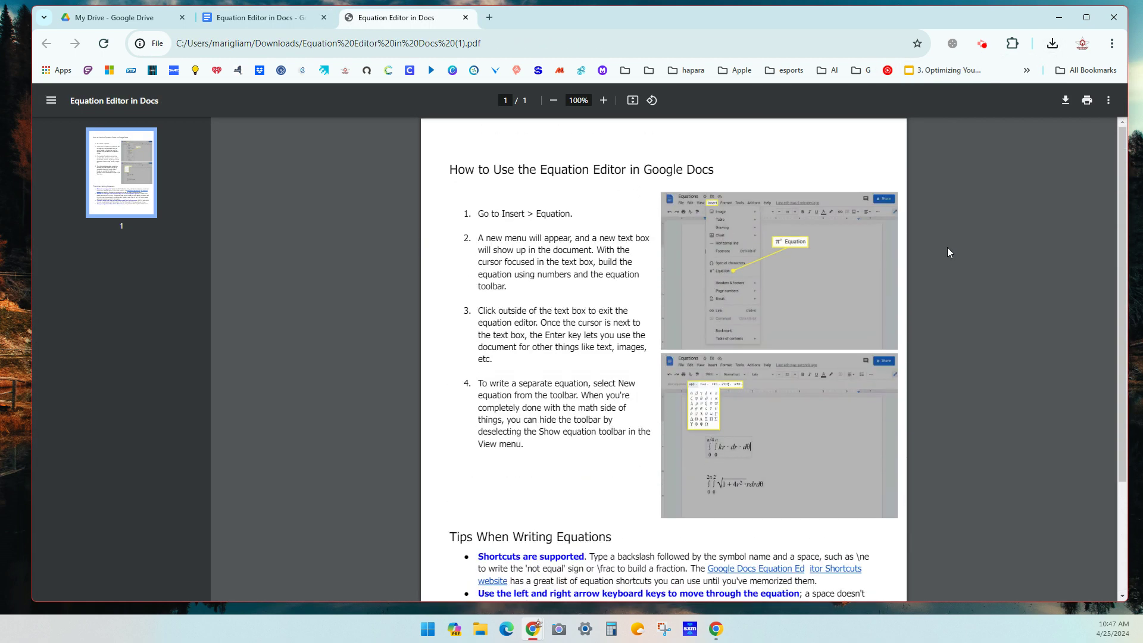